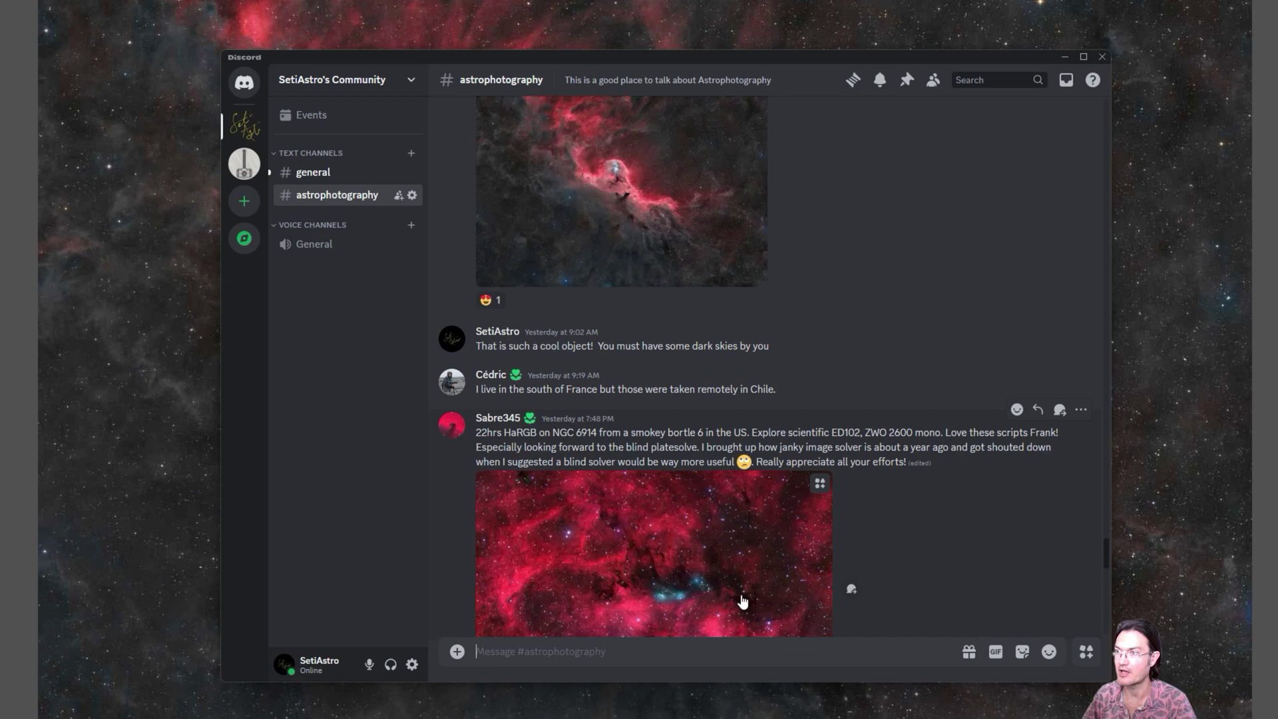
Step: Scroll up the #astrophotography channel to the 'OK, here we go again then' nebula post
scroll(717, 369, up, 2)
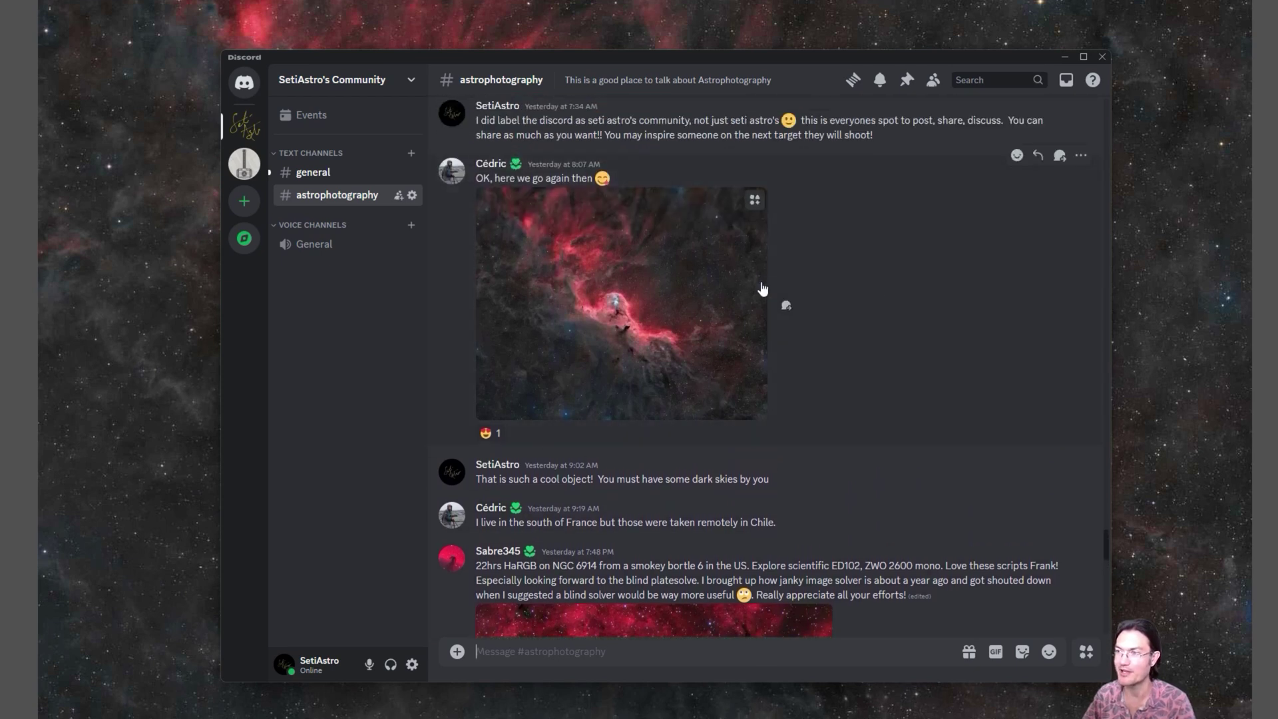
scroll(650, 357, up, 2)
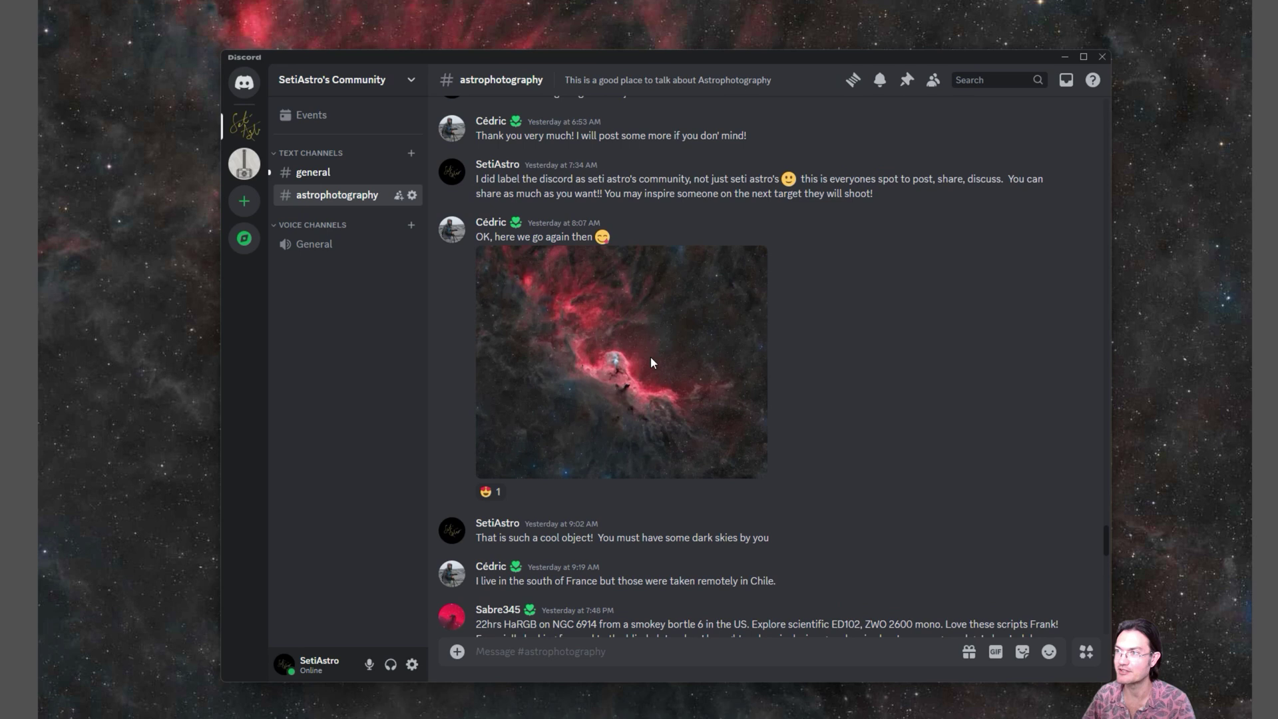
scroll(639, 417, up, 1)
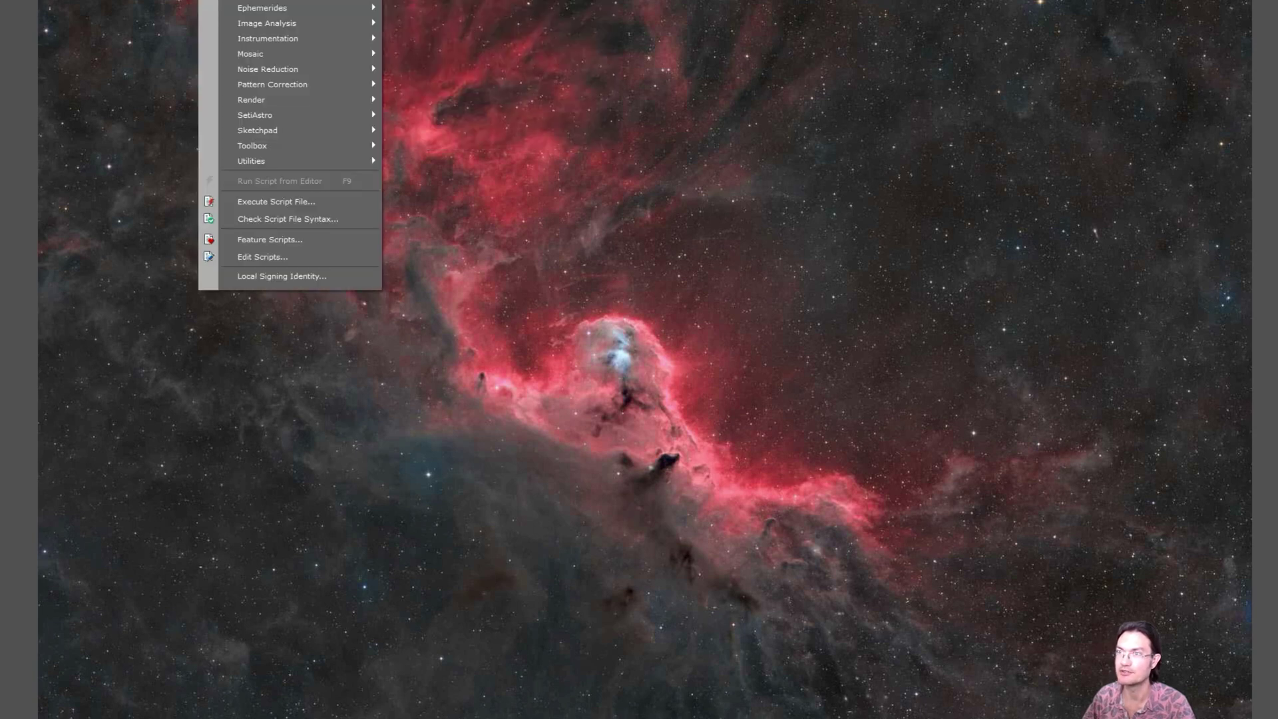
mouse_move(250, 30)
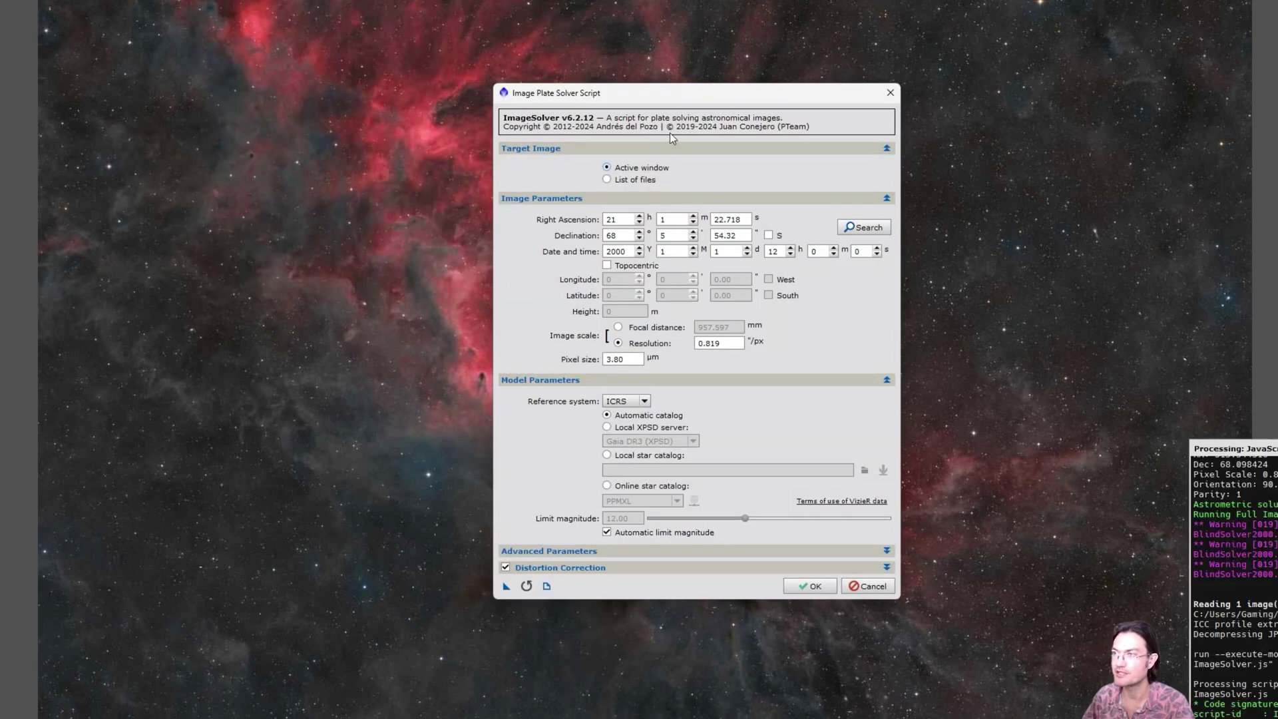
drag(670, 93, 1125, 101)
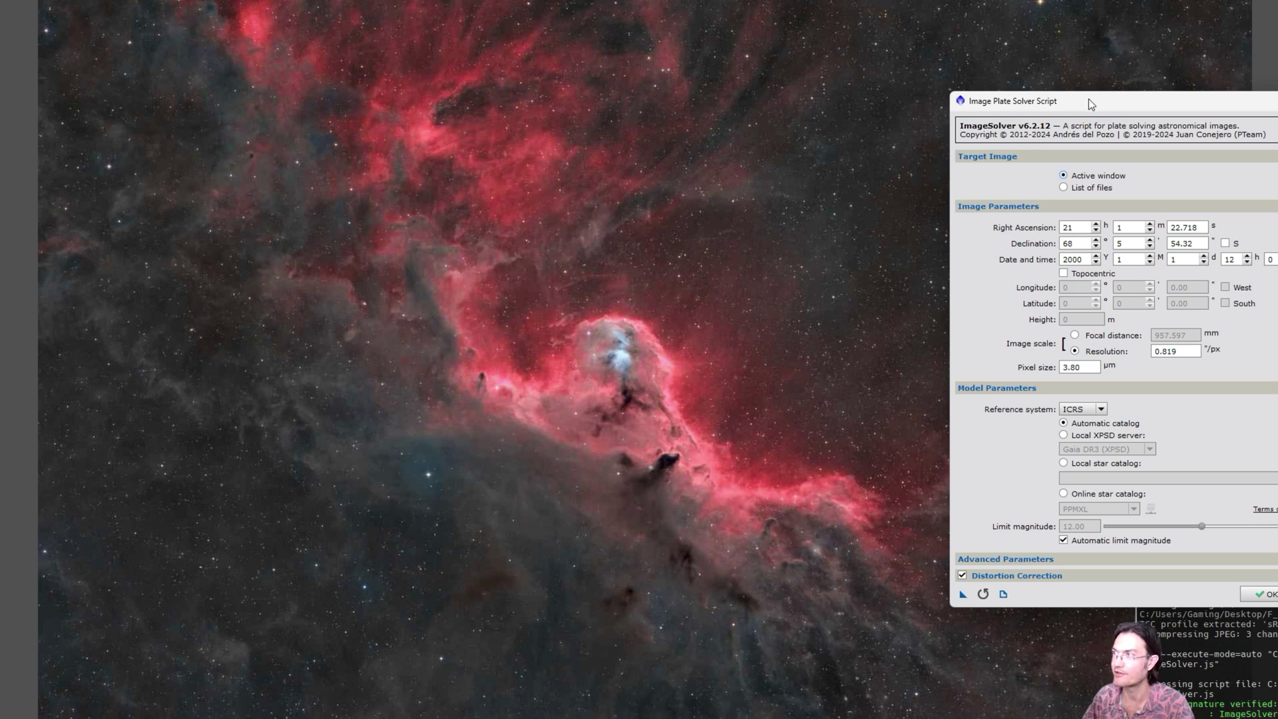
drag(1090, 104, 972, 42)
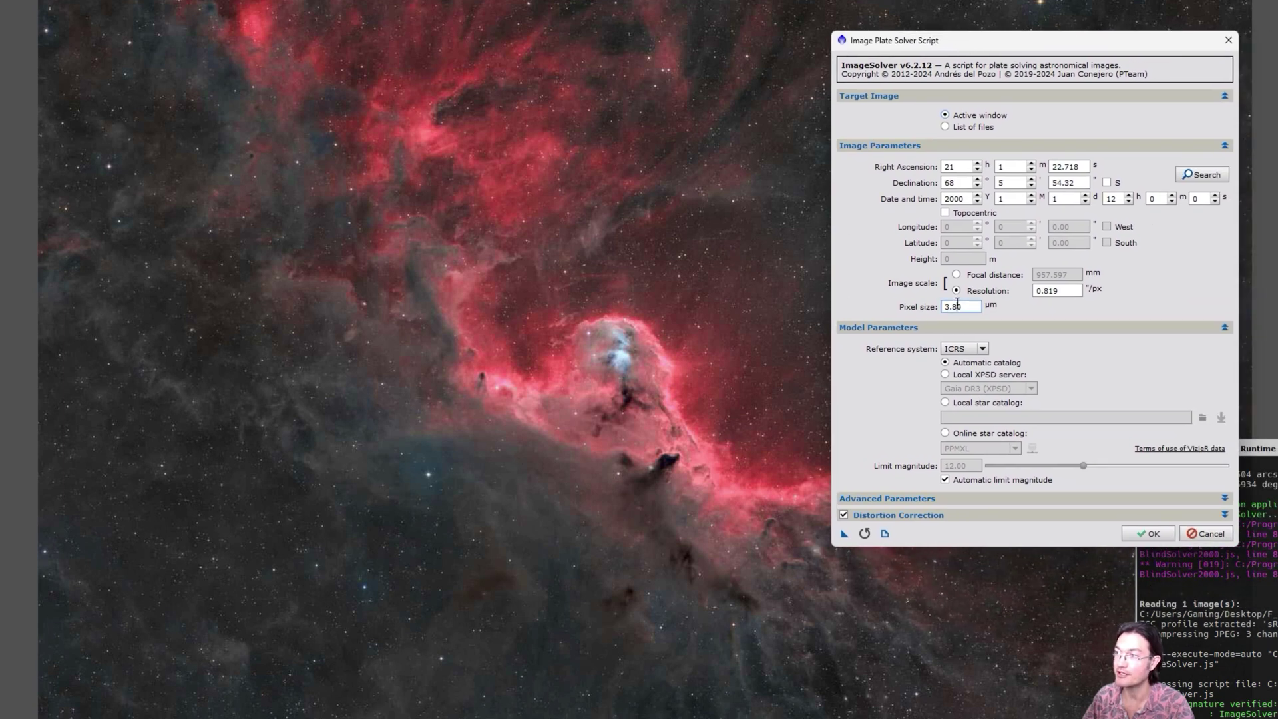
click(1057, 291)
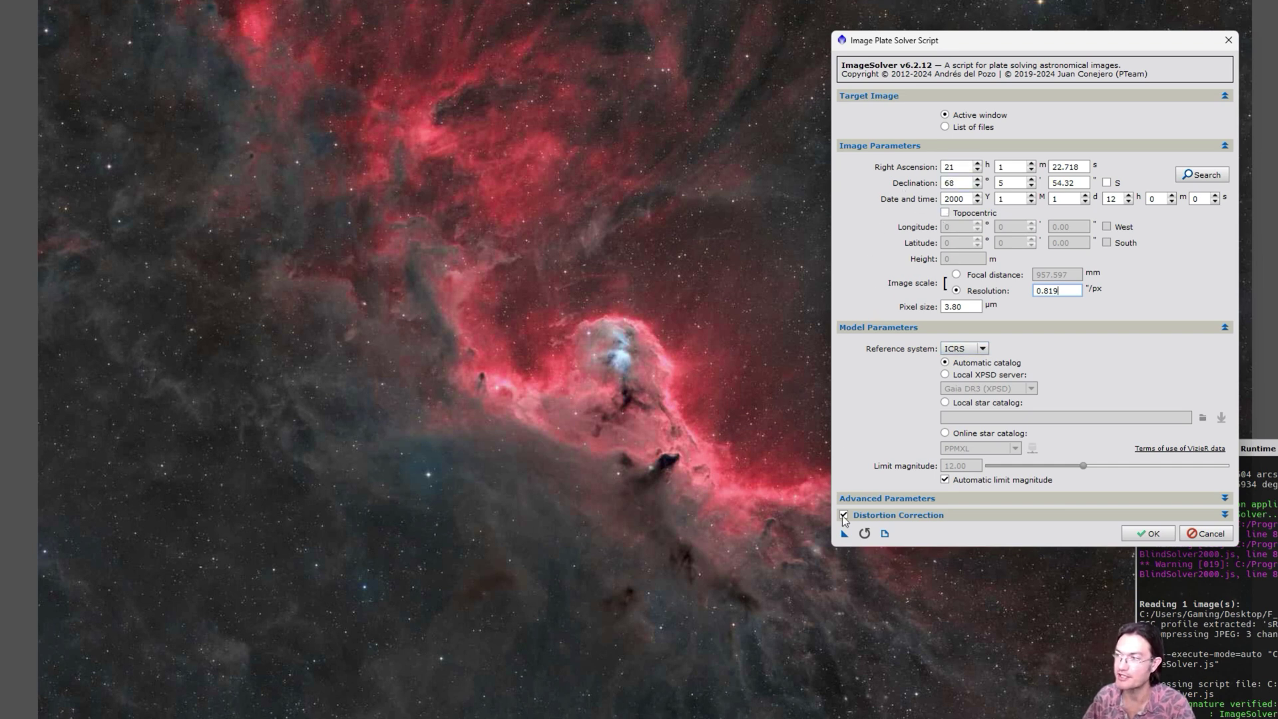
click(1228, 42)
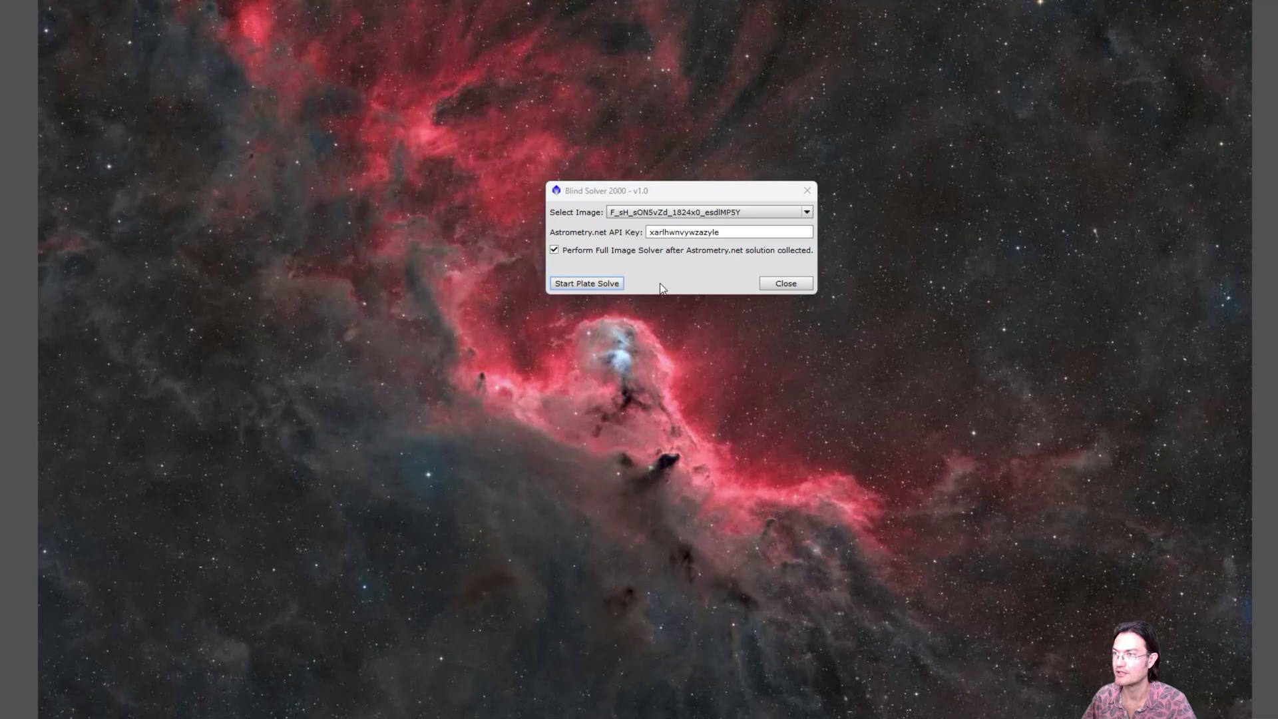
Step: Move the Blind Solver 2000 dialog to a new spot on screen
drag(661, 190, 629, 166)
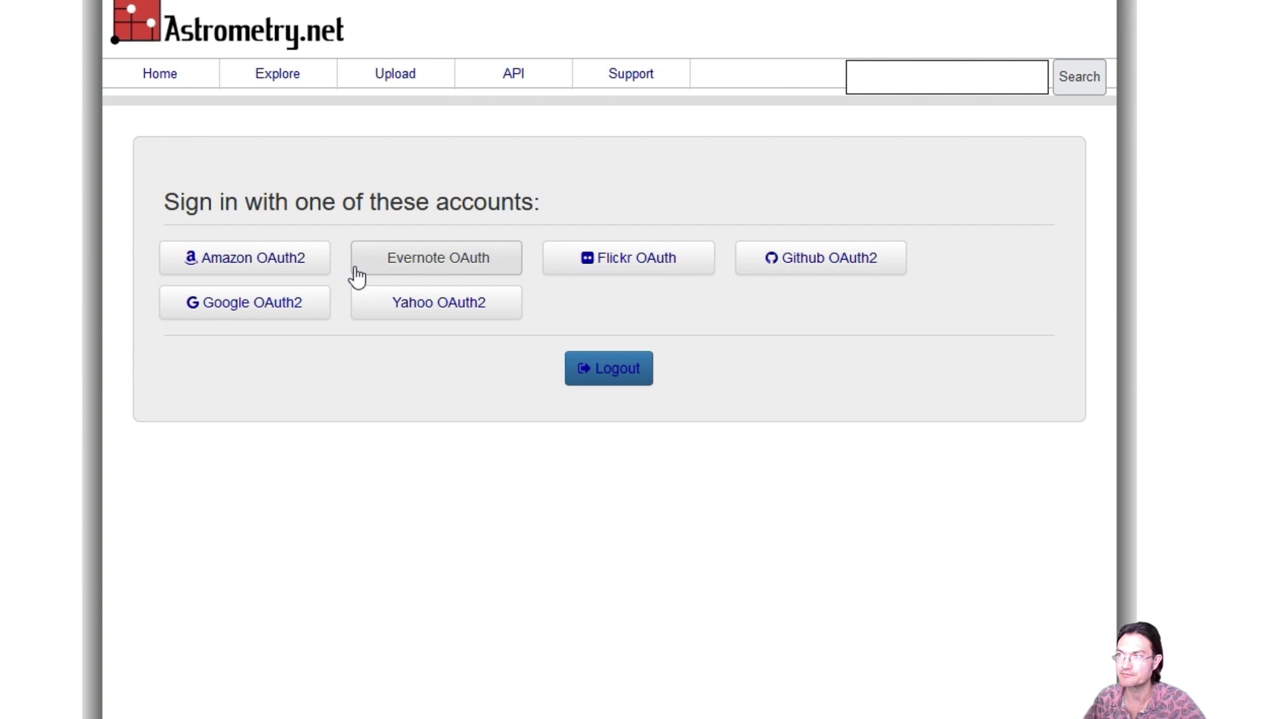
Step: Sign in to Astrometry.net with Google and select the API key on the profile page
click(245, 305)
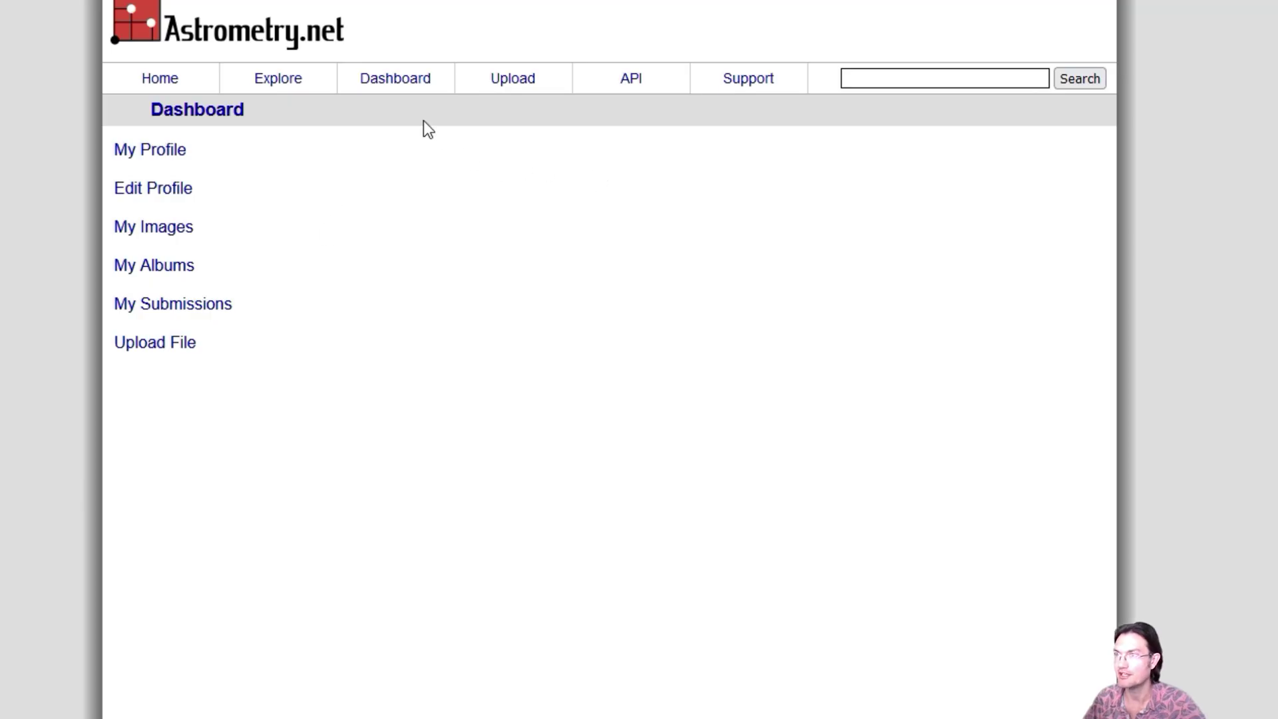
click(145, 155)
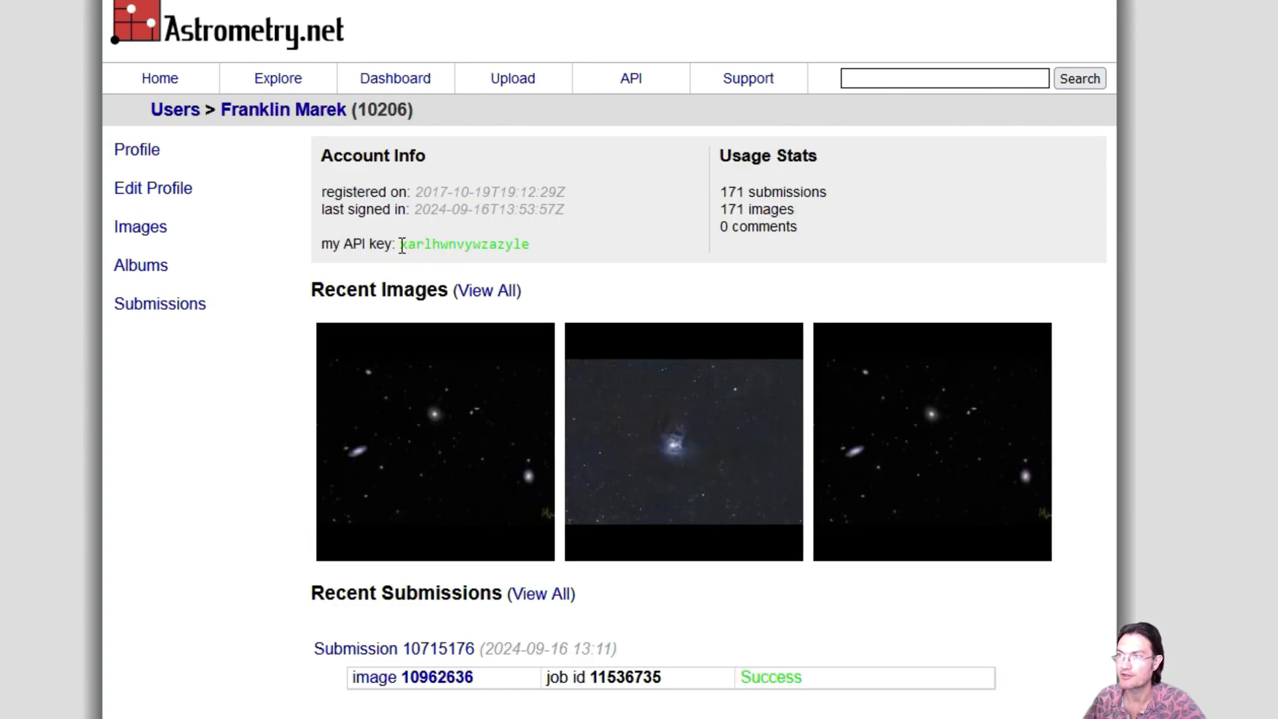
drag(400, 245, 533, 246)
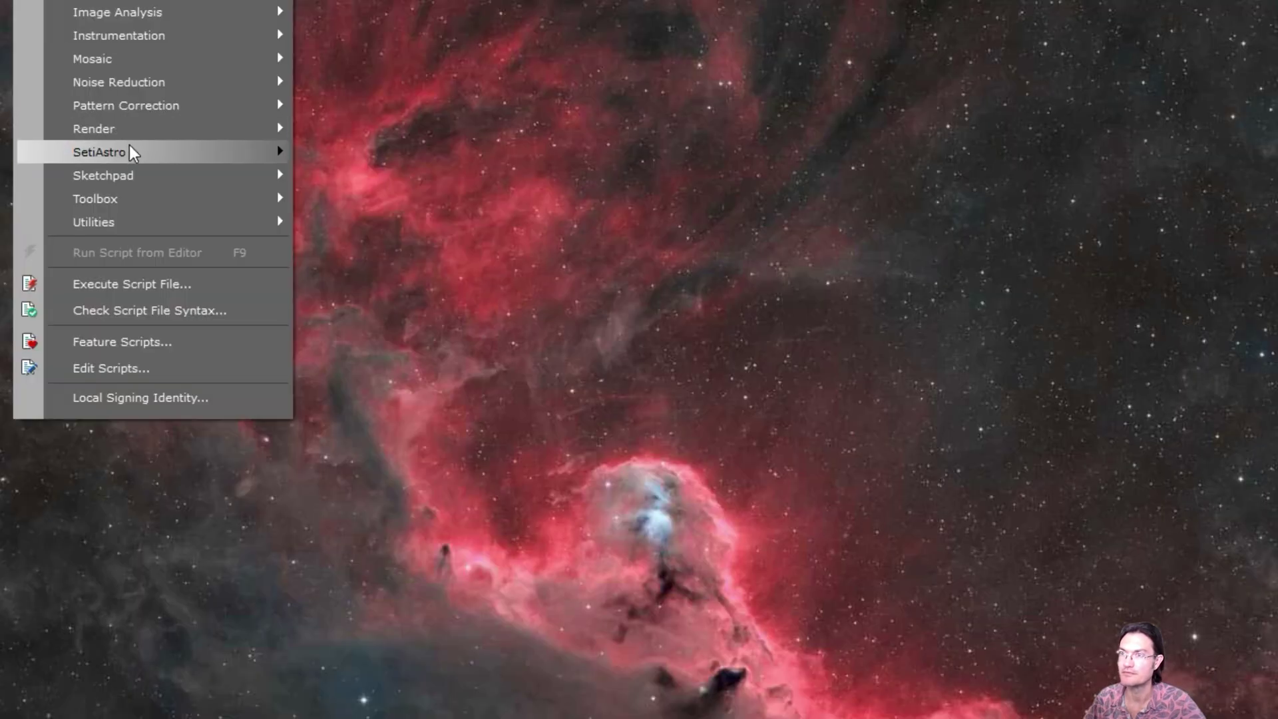
Step: Paste the Astrometry.net API key into Blind Solver 2000's key field and reposition the dialog
mouse_move(131, 153)
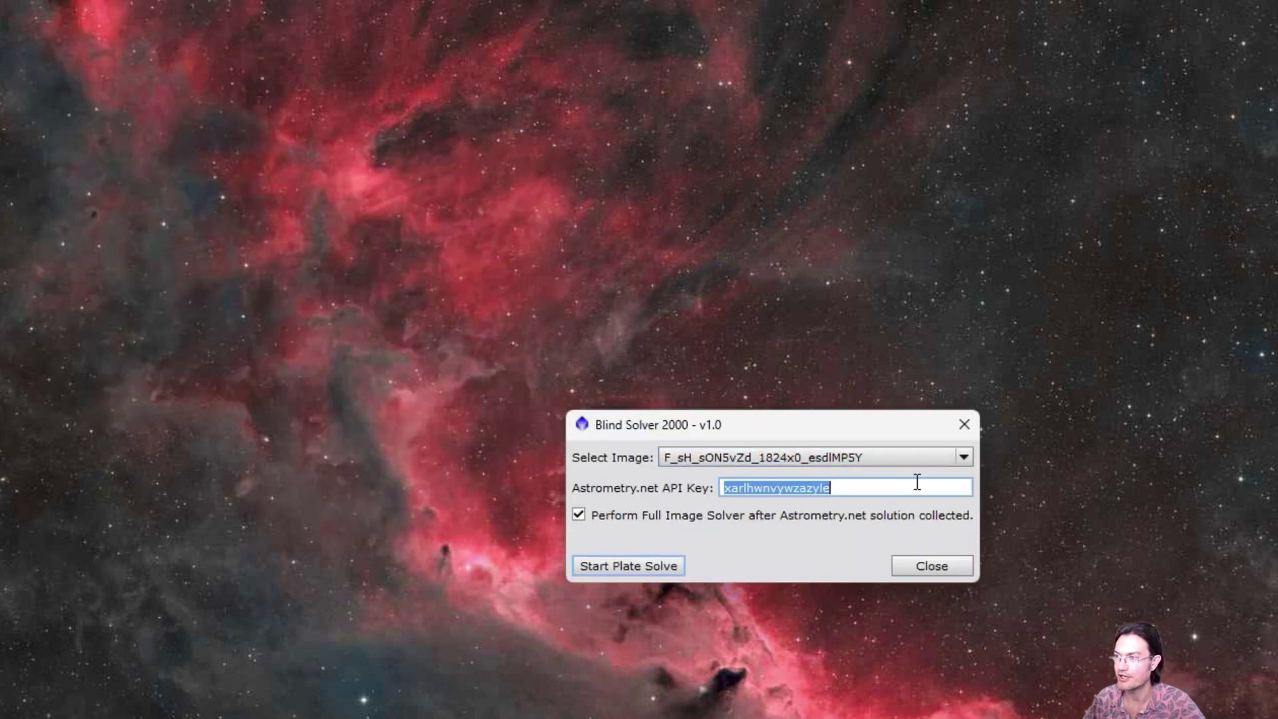
click(912, 479)
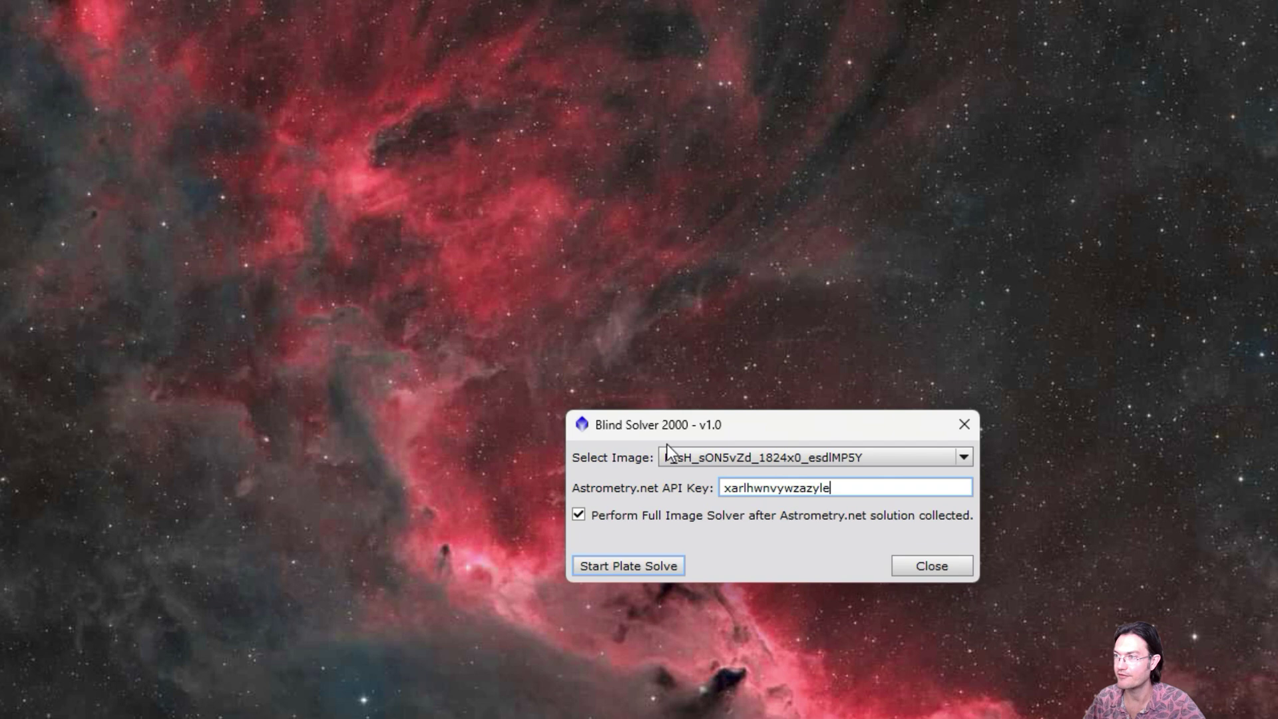
drag(644, 412, 607, 343)
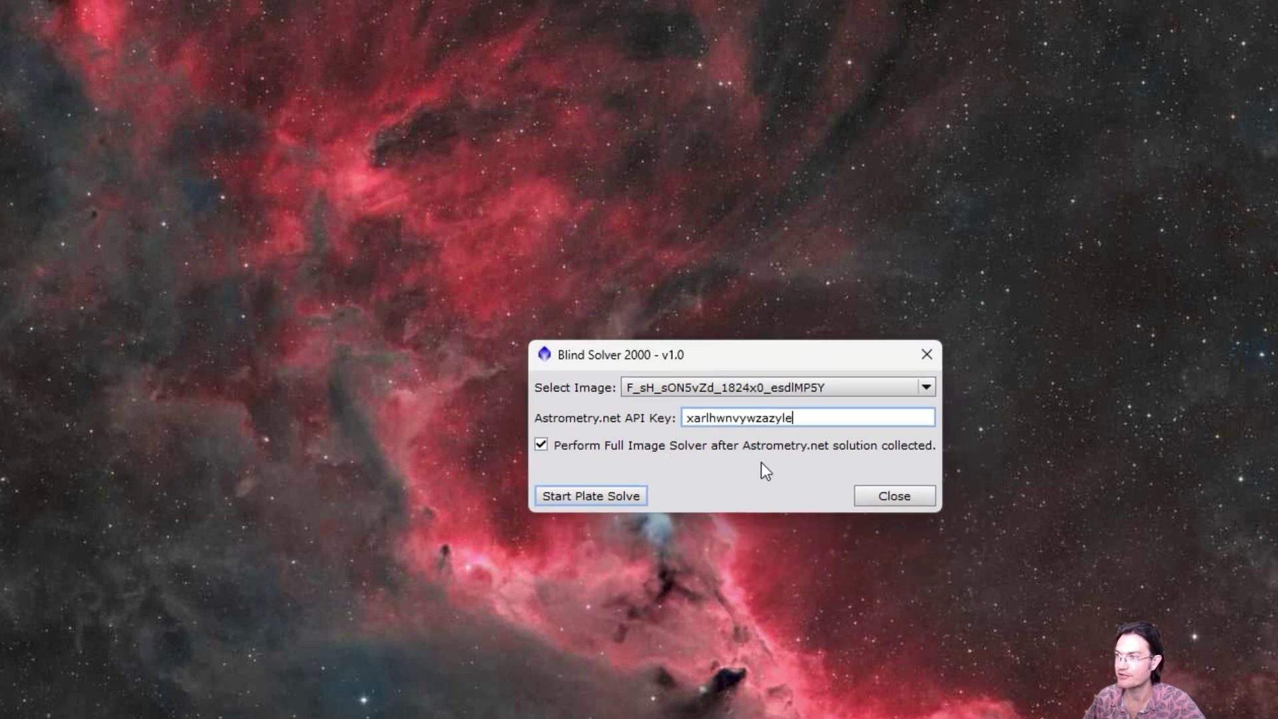
Step: Start the blind plate solve, yielding RA 5h 31m 46.233s, Dec 12° 11' 44.94", 7.797"/px
click(598, 497)
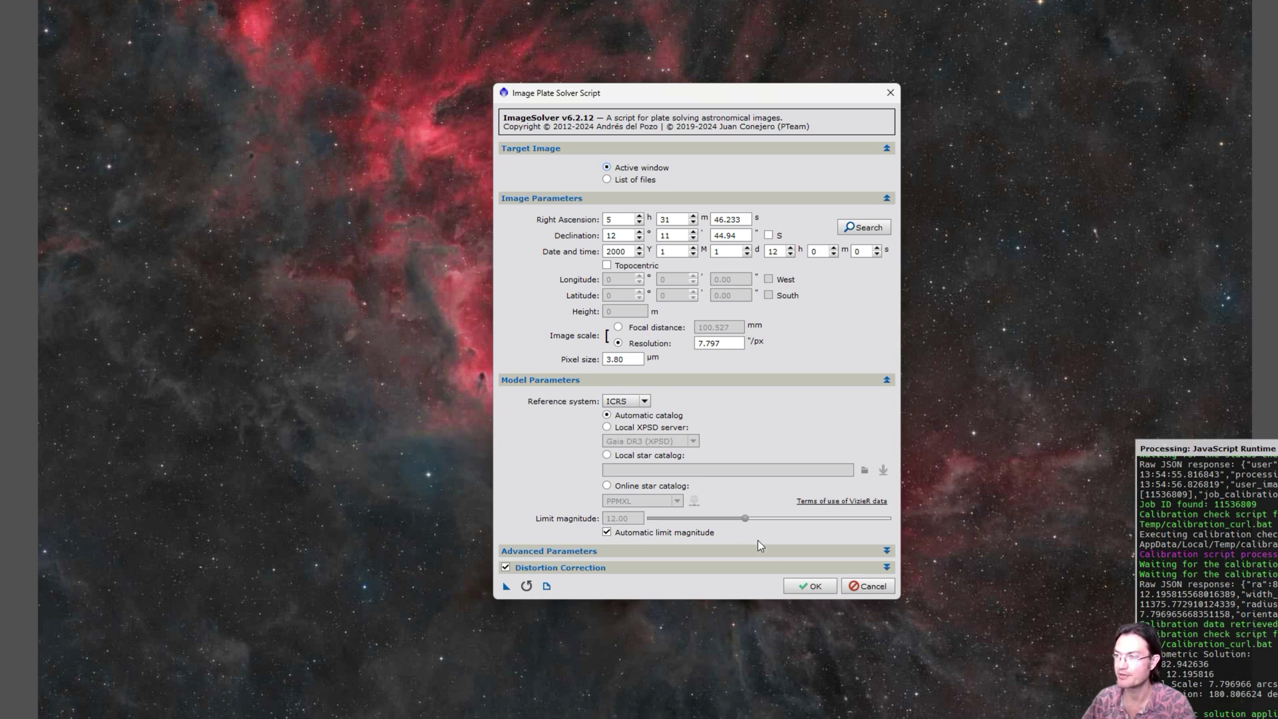
Step: Run the image solve with the retrieved parameters, accepting the missing observation date warning
click(809, 586)
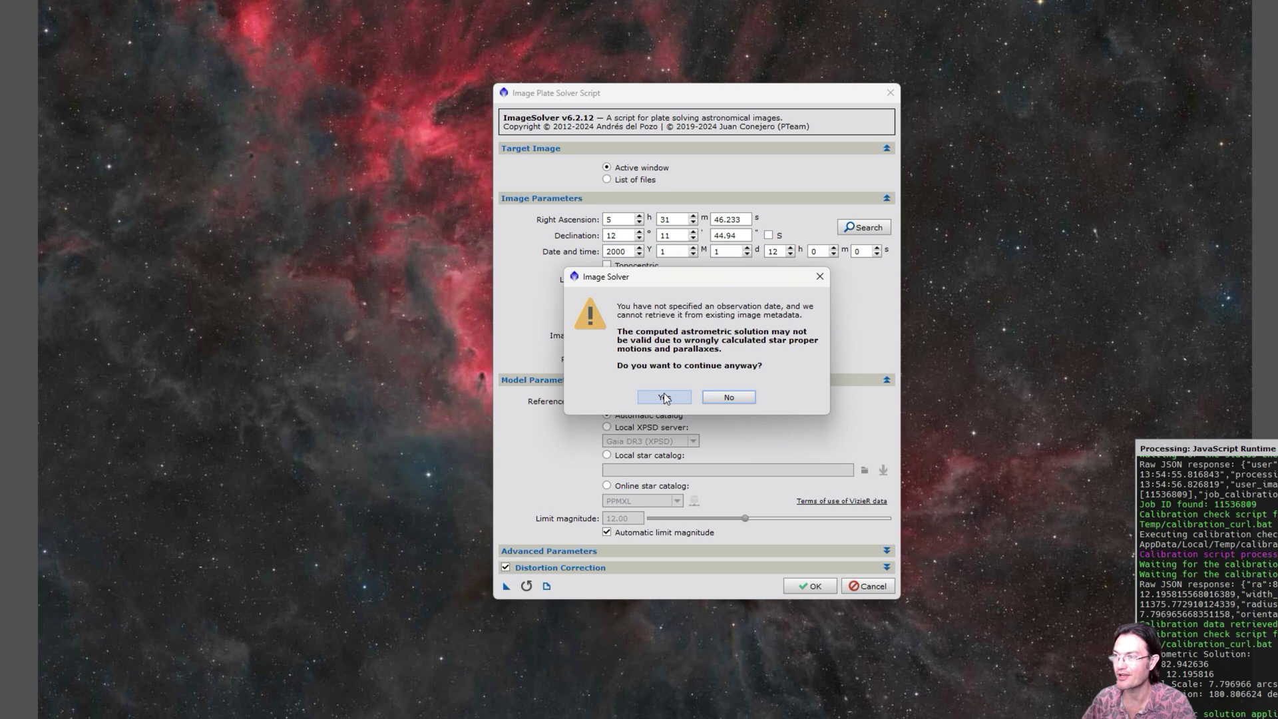
click(664, 397)
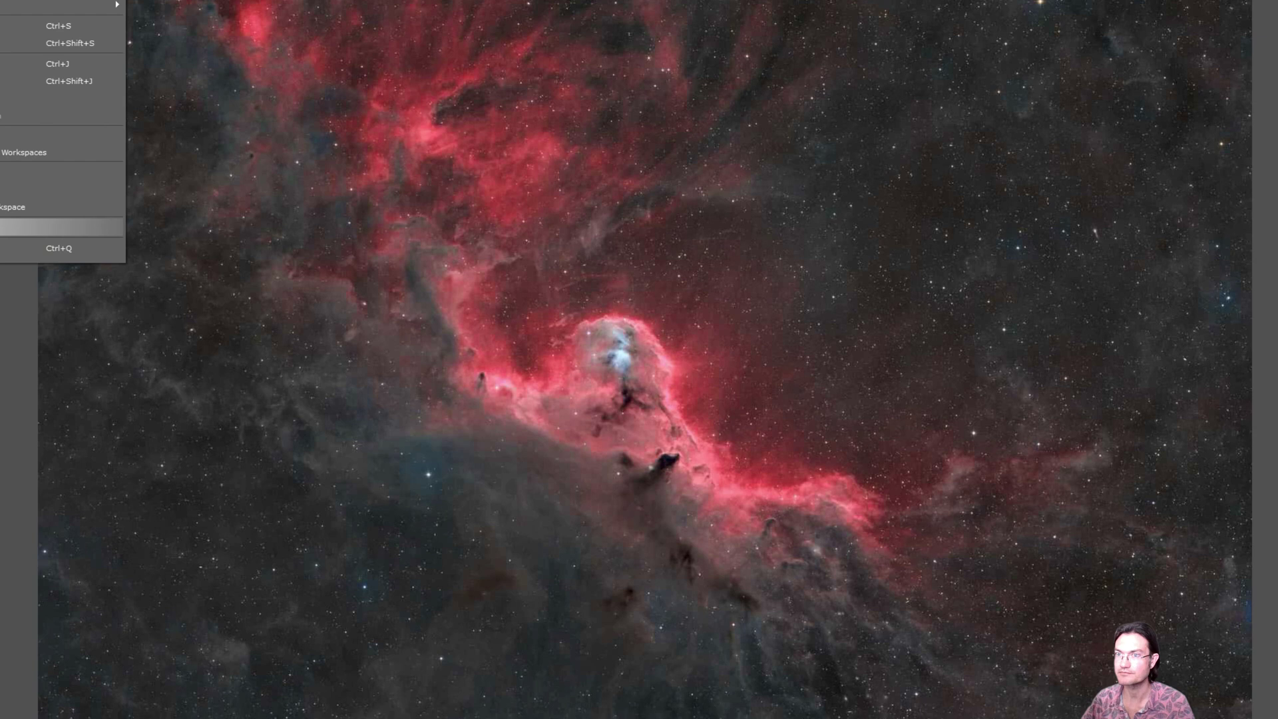
Step: Open the FITSHeader viewer, pan the zoomed preview, and close the What's In My Image script
click(59, 226)
drag(397, 17, 458, 71)
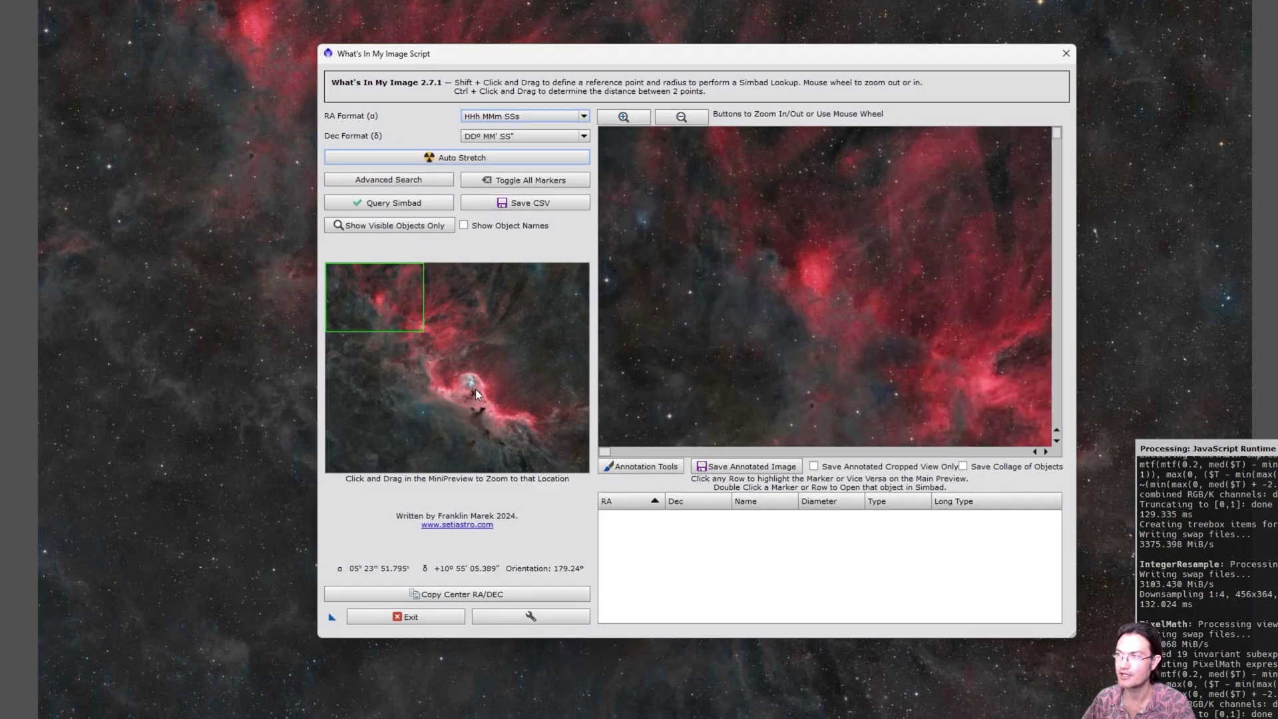
drag(475, 390, 426, 343)
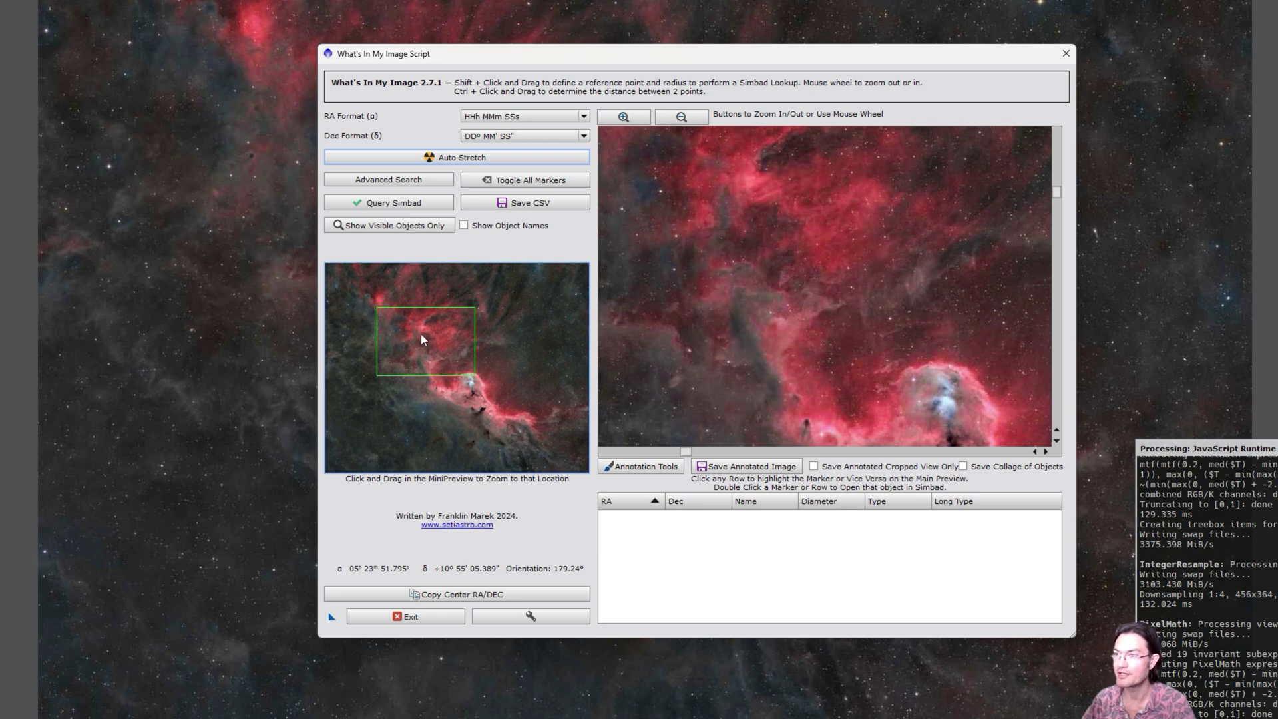
click(1065, 53)
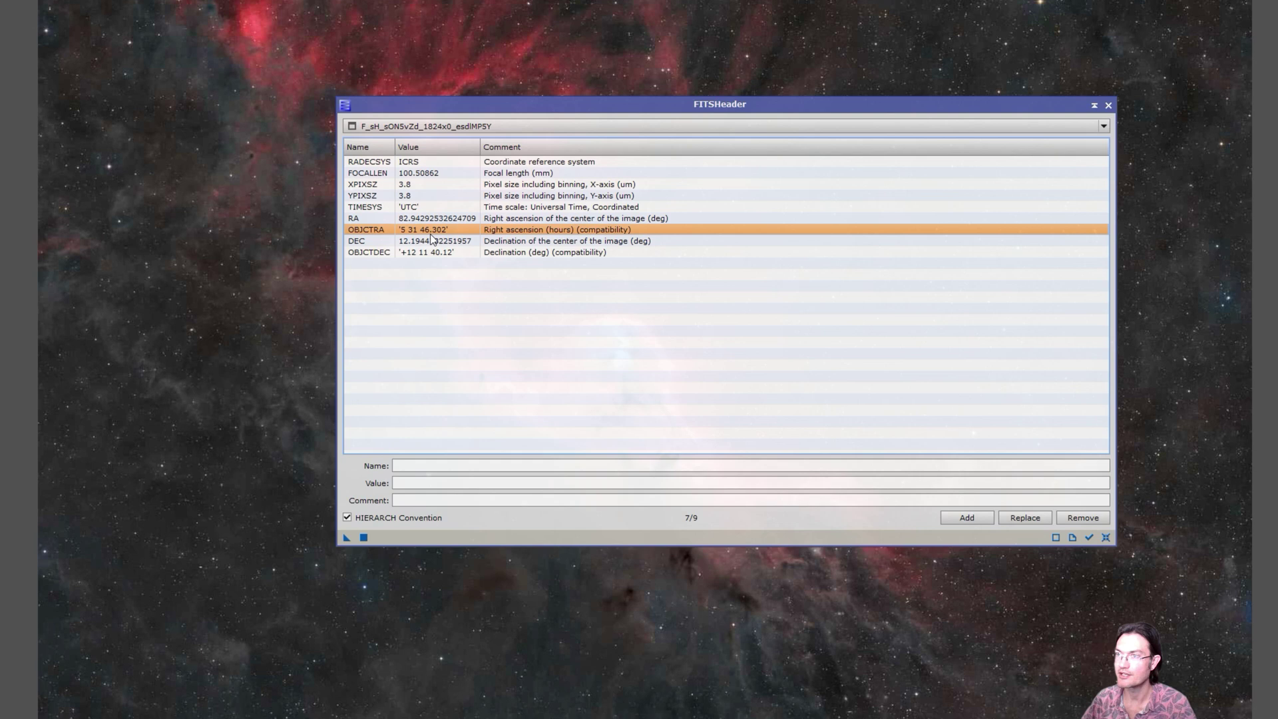
Step: Inspect the solved DEC and OBJCTRA keywords in the FITS header list
click(432, 240)
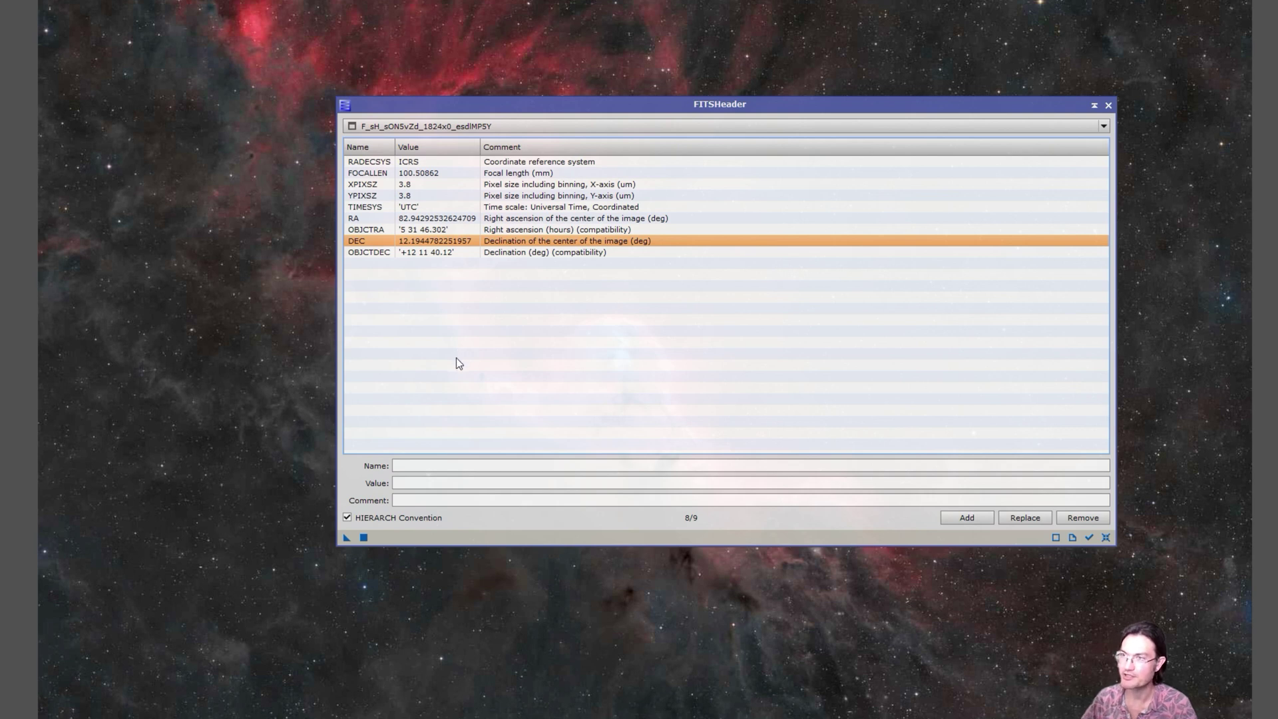
click(417, 231)
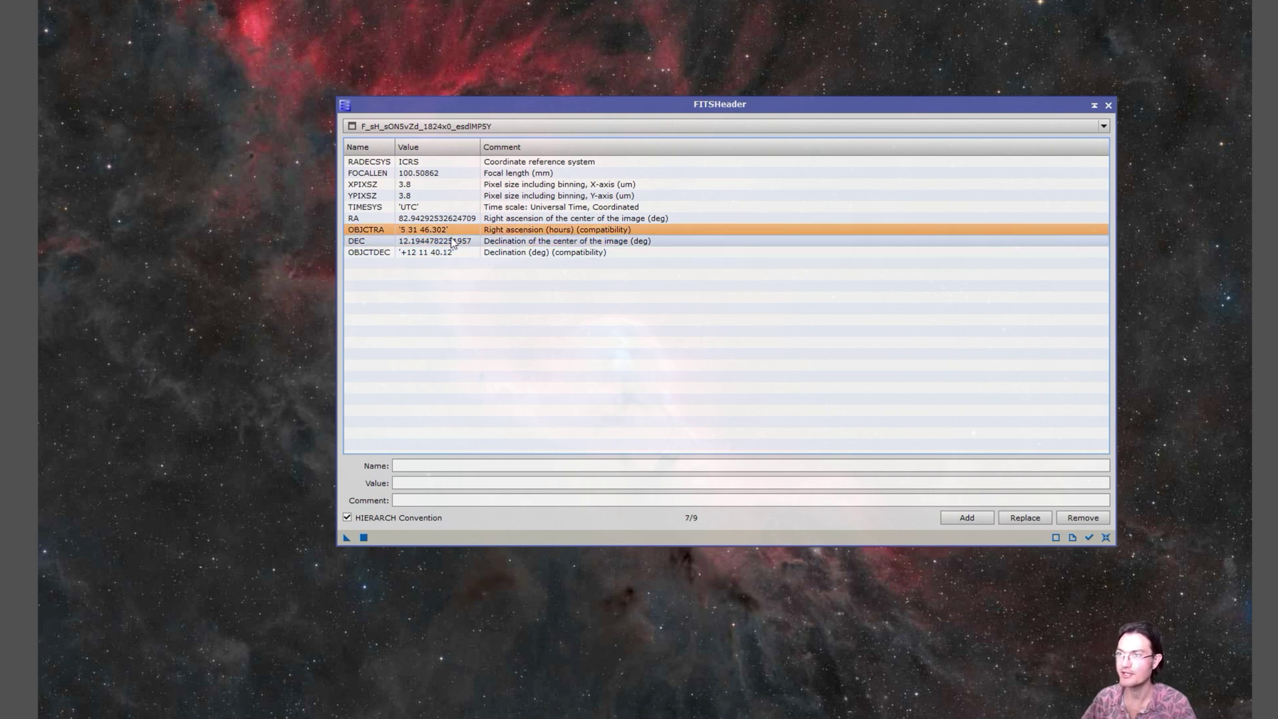
key(Down)
key(Up)
key(Down)
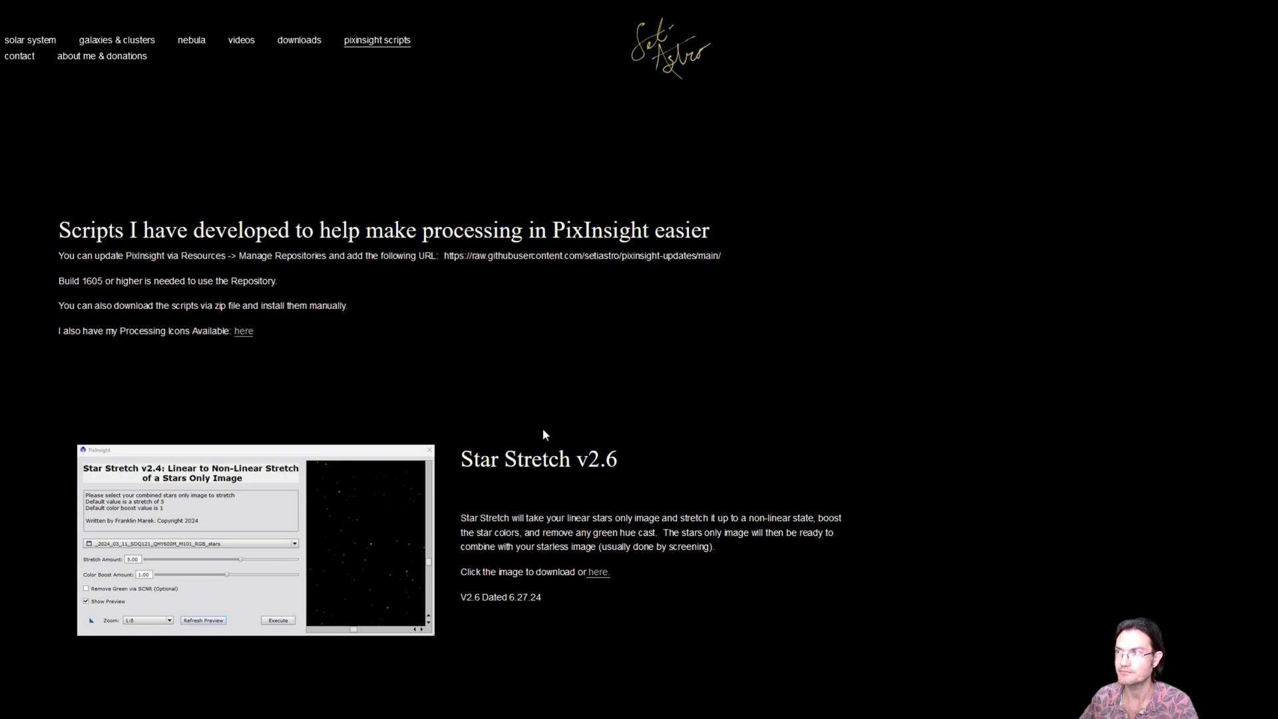
Step: Scroll the PixInsight scripts page down to Blind Solver 2000, then back to the top
scroll(532, 420, down, 10)
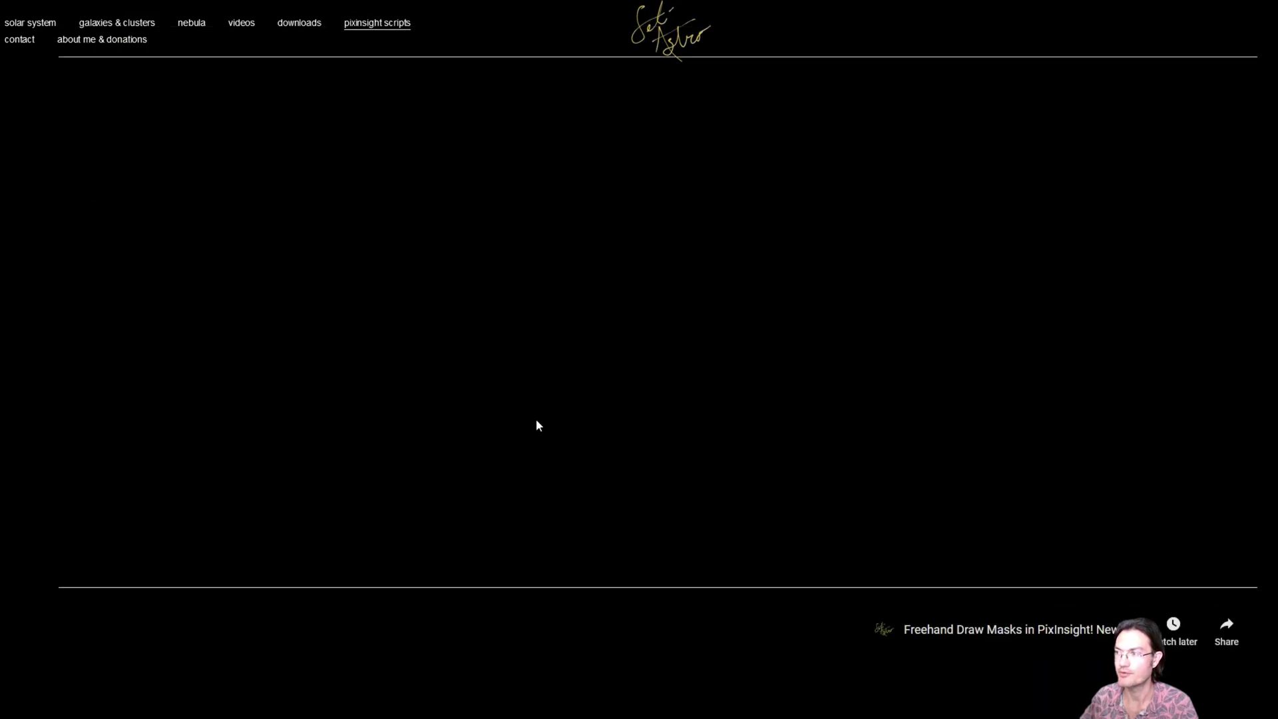
scroll(538, 424, down, 15)
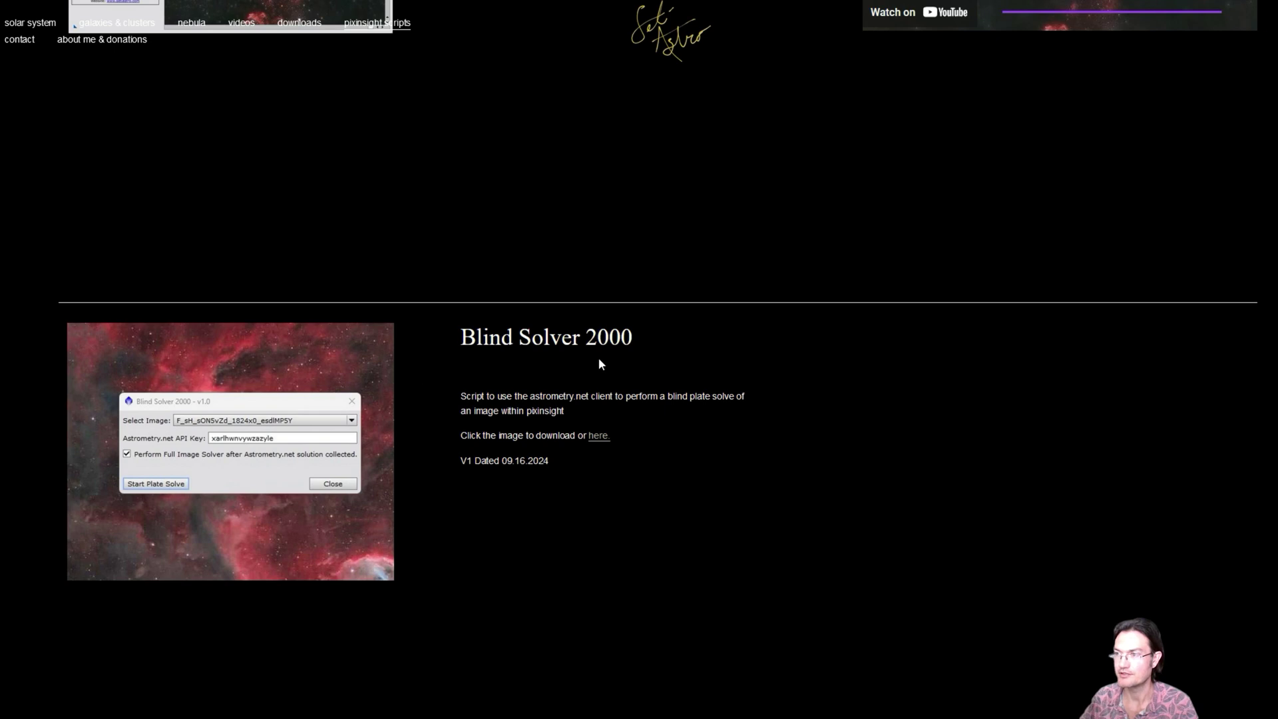
scroll(576, 542, up, 12)
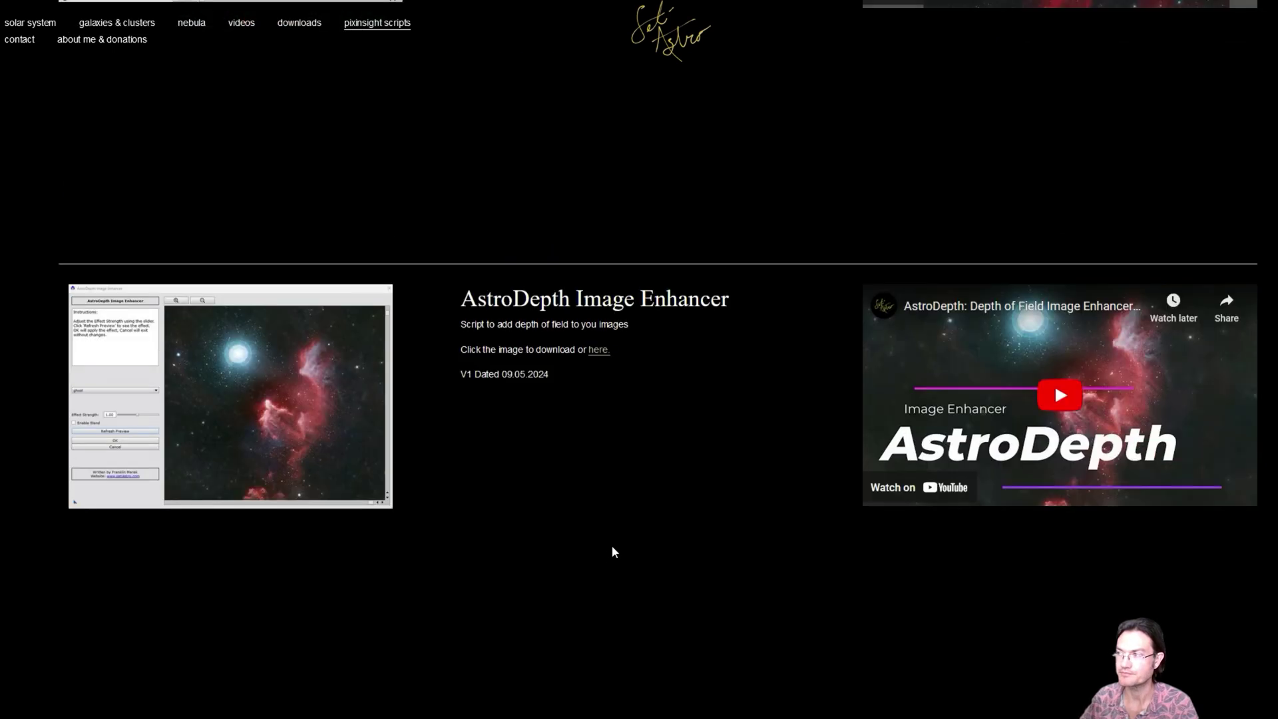
scroll(623, 340, up, 12)
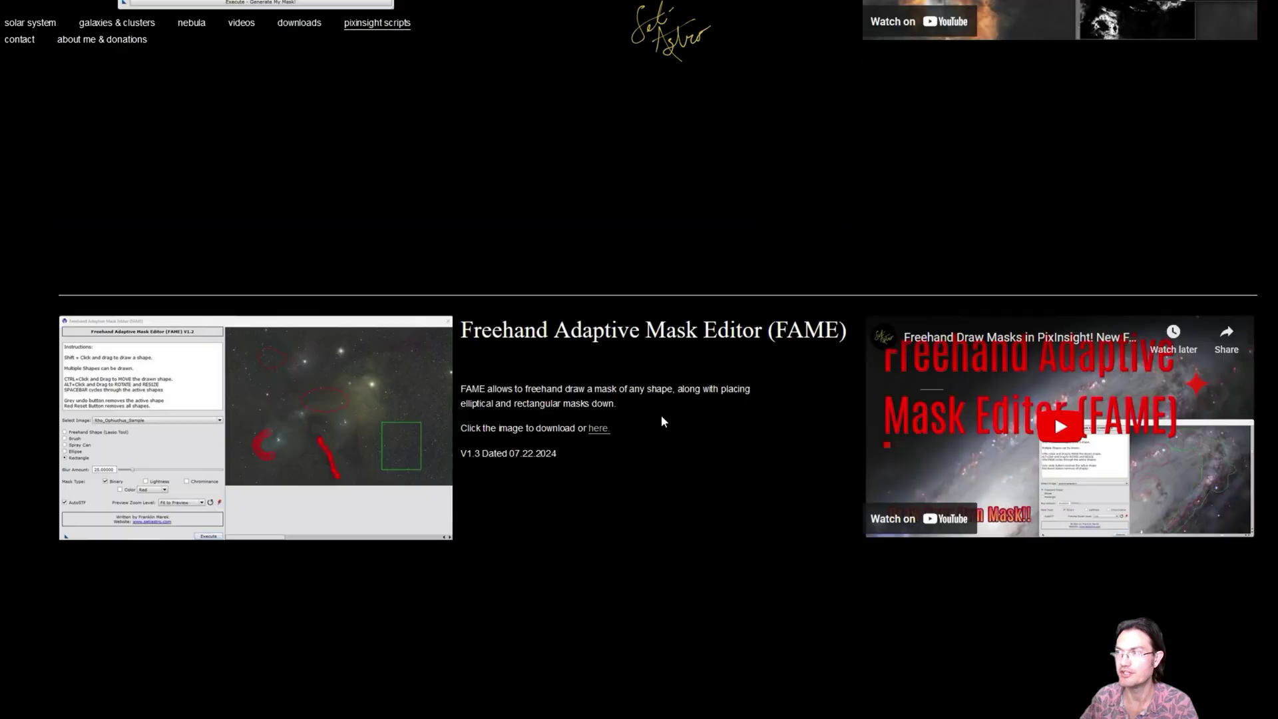
scroll(609, 347, up, 15)
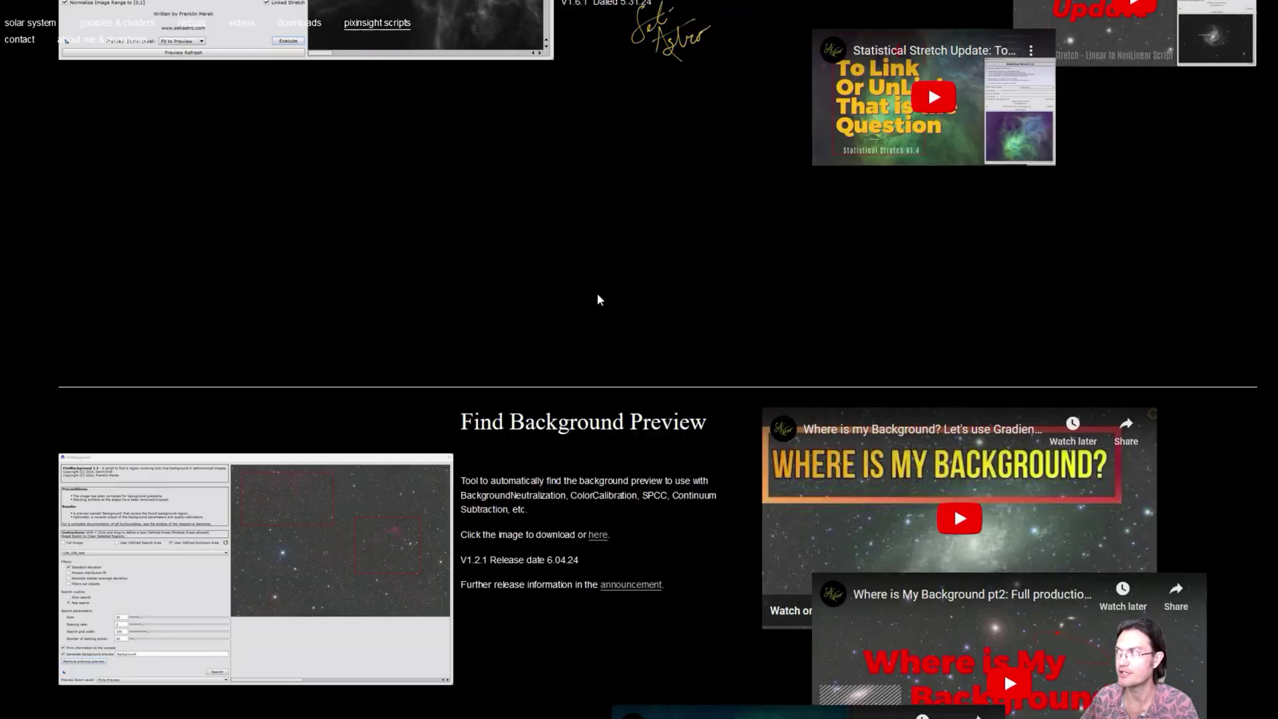
scroll(599, 354, up, 3)
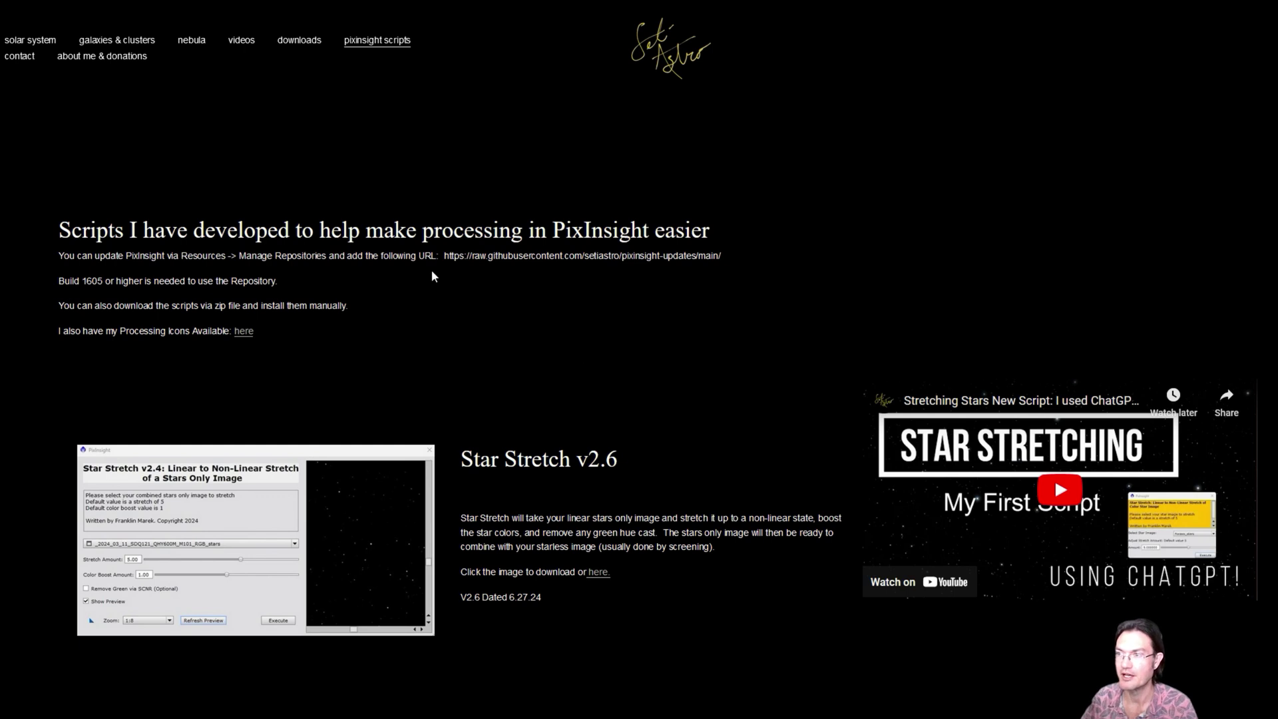
drag(442, 255, 732, 256)
click(747, 255)
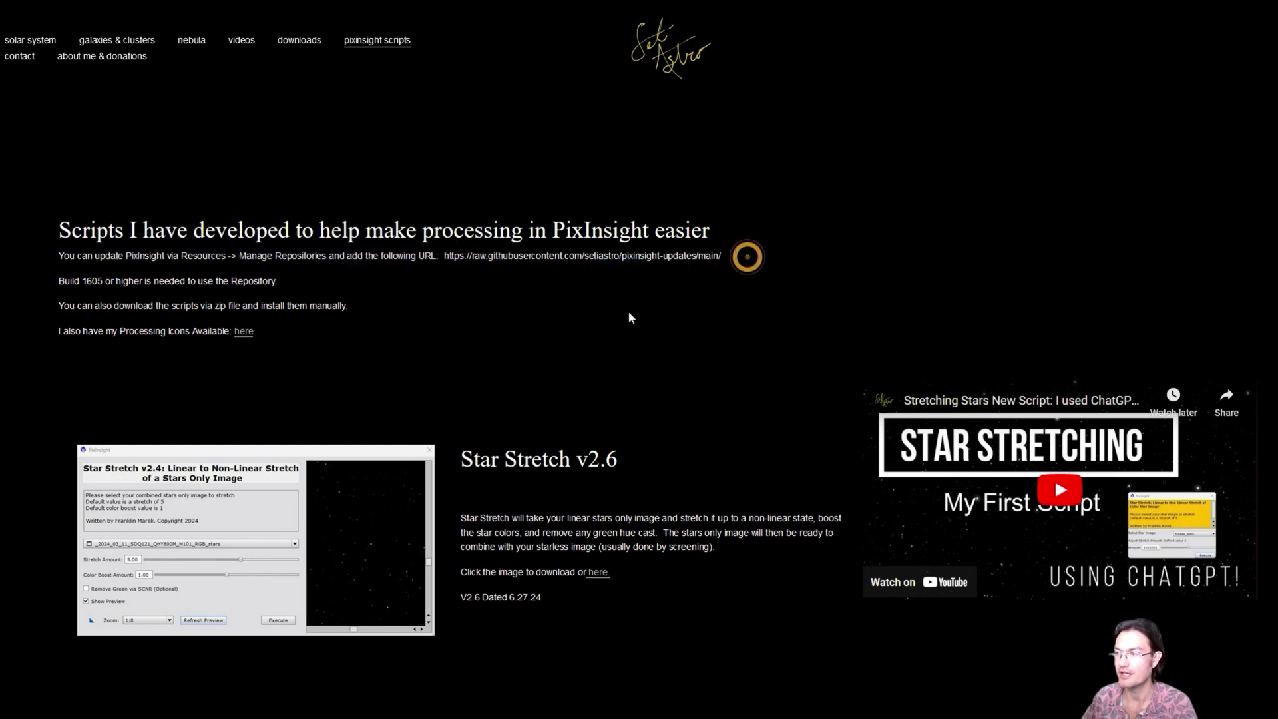